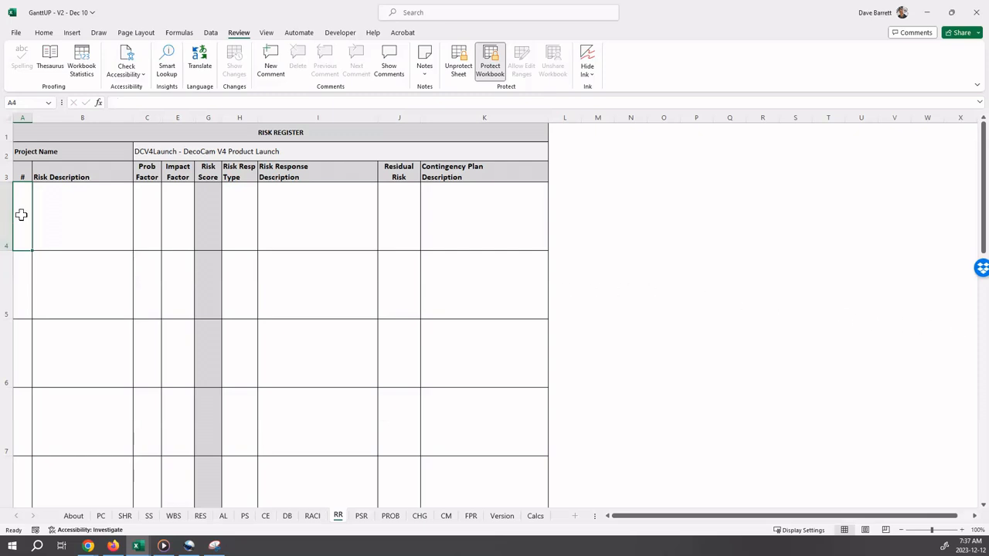
Step: Enter risk number 1 in the first register row with the description "Team member leaves the project"
type("1")
key("Tab")
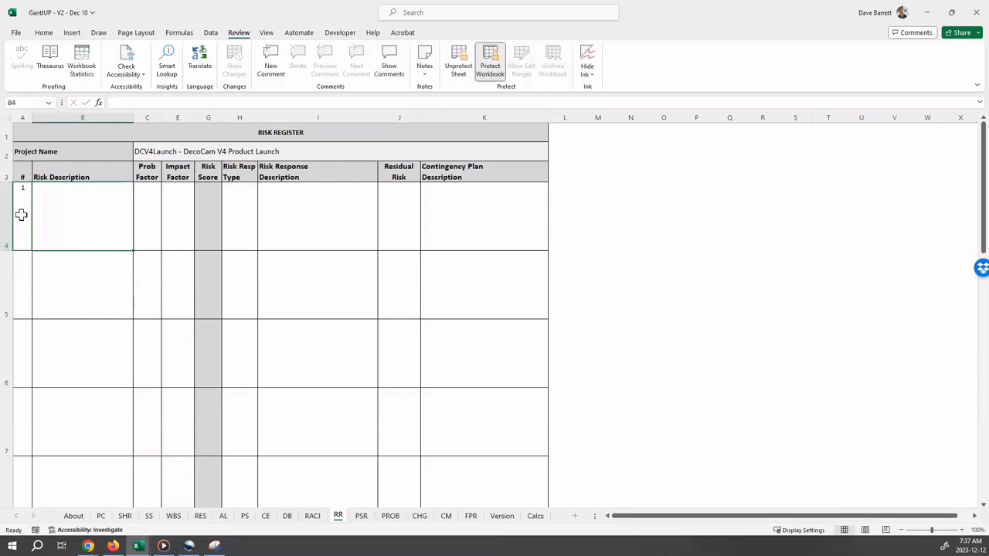
type("Team")
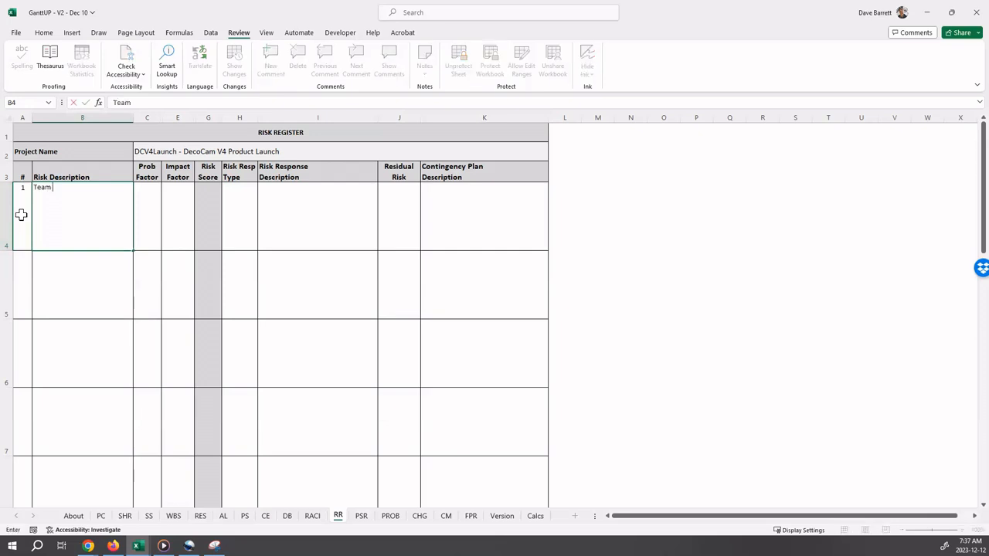
type(" member leaves the project")
key("Tab")
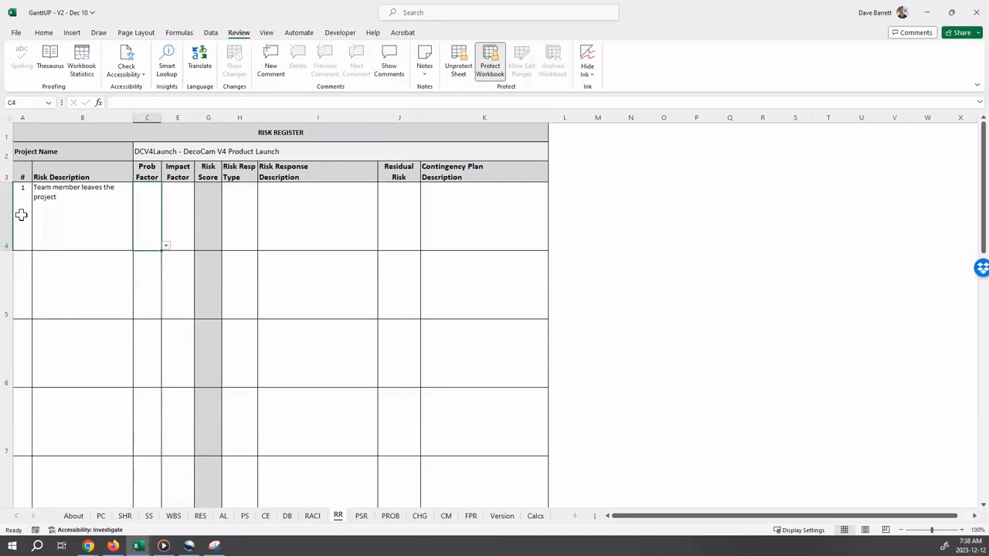
Step: Rate risk 1 with a probability factor of Possible and an impact factor of Moderate
left_click(167, 246)
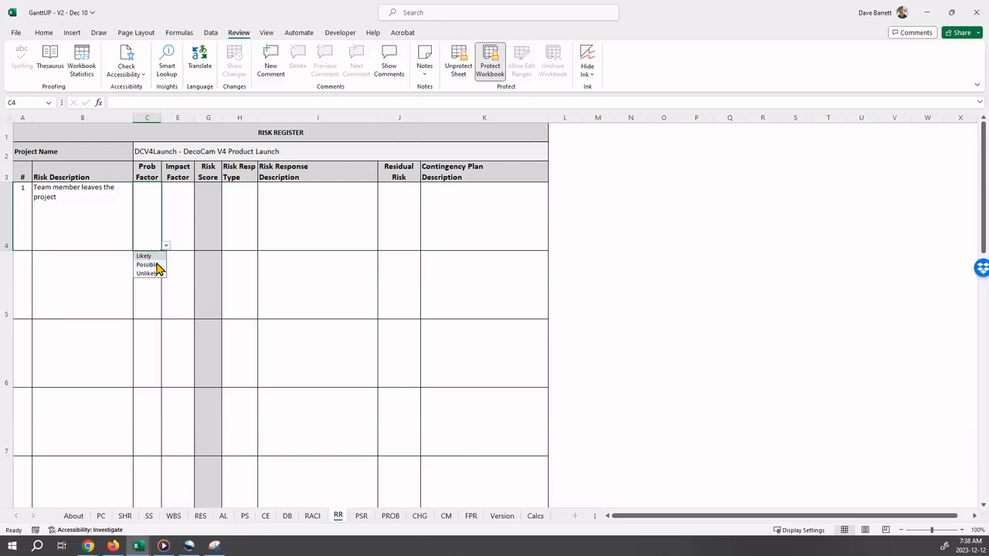
left_click(147, 264)
left_click(183, 232)
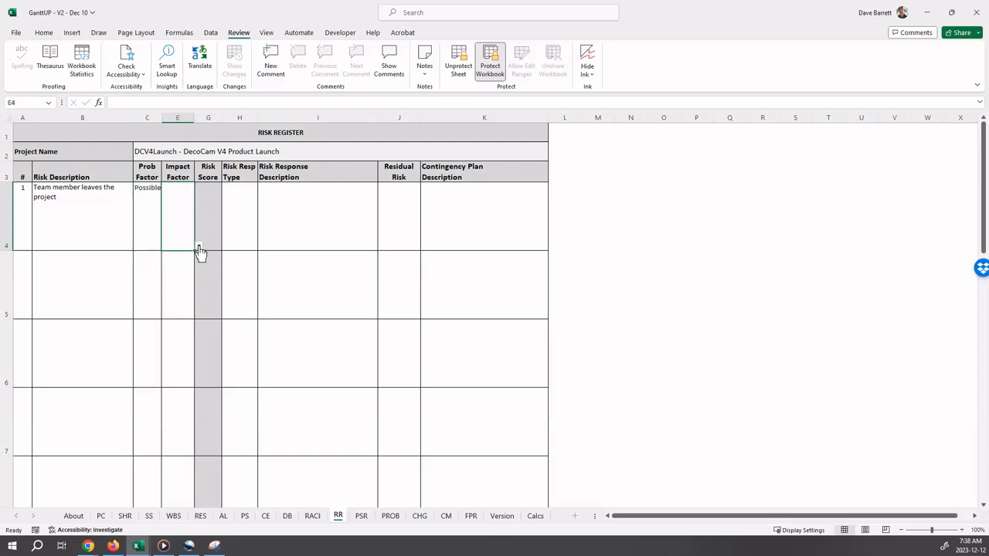
left_click(199, 246)
left_click(178, 274)
Step: Set the risk response type of risk 1 to Mitigate
left_click(253, 244)
left_click(263, 247)
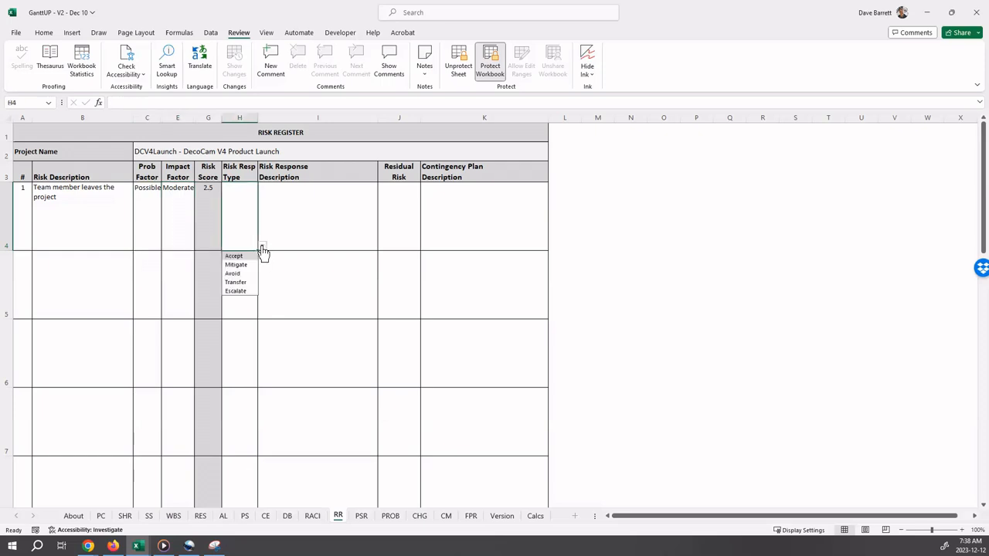
left_click(243, 265)
Step: Enter the risk response description "Ensure all project documentation and files are saved in a shared folder. Ensure all team members provide weekly progress updates."
left_click(281, 214)
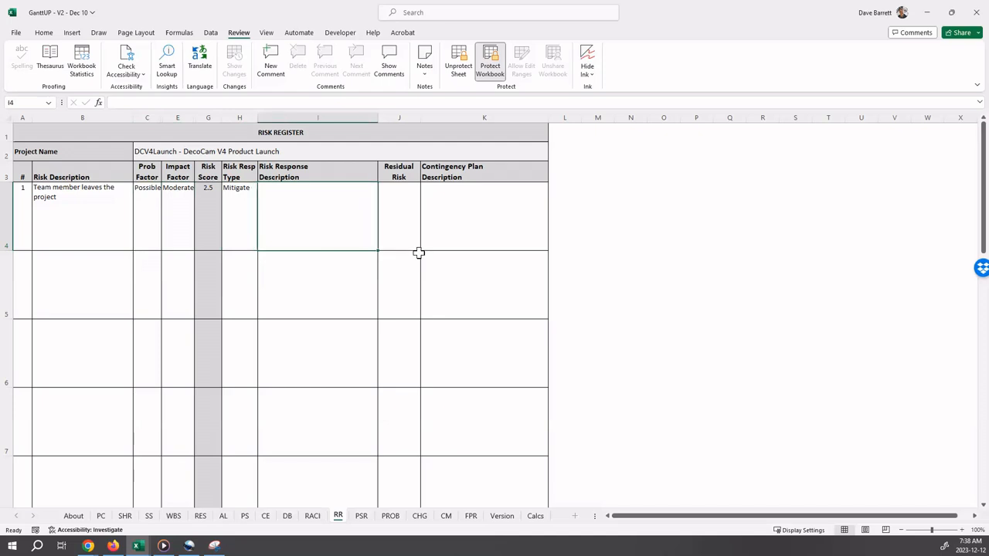
type("Ensure")
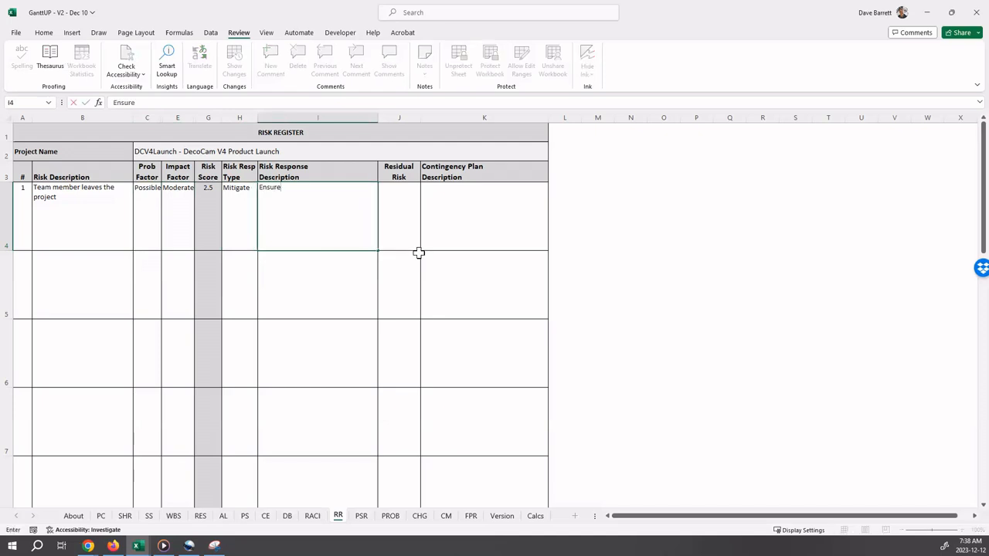
type(" all project documentation")
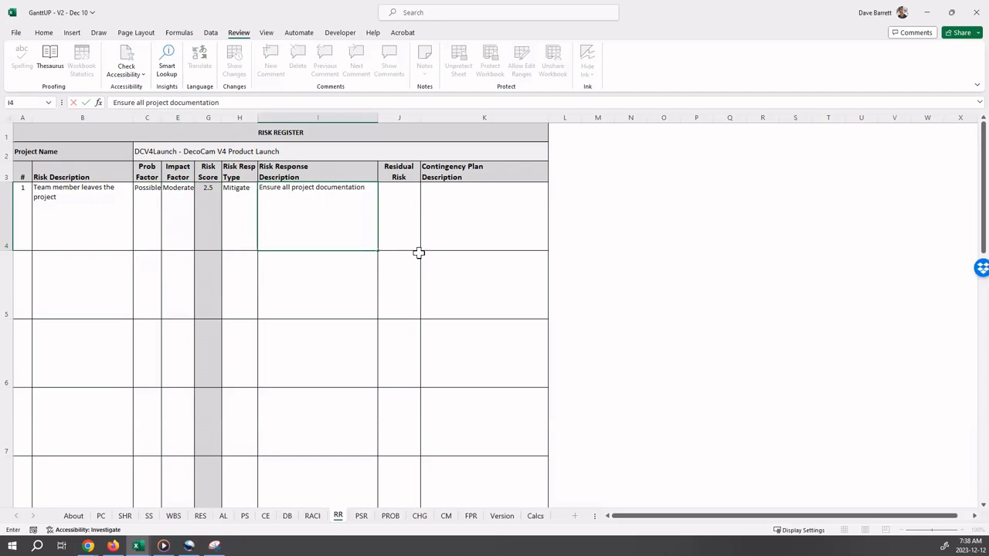
type("and files are saved in a shared folder")
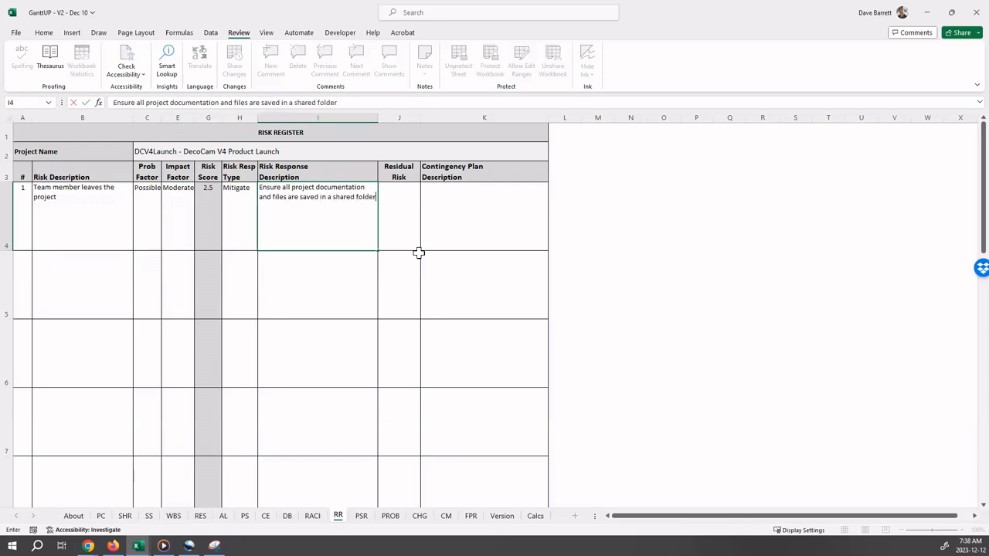
type(". Ensure all team members")
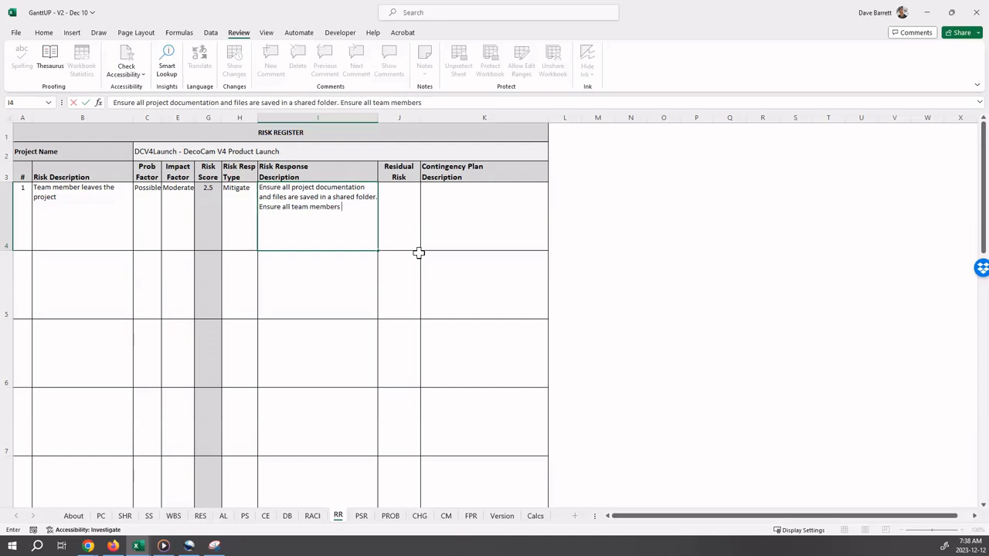
type(" provide weekly progress updates.")
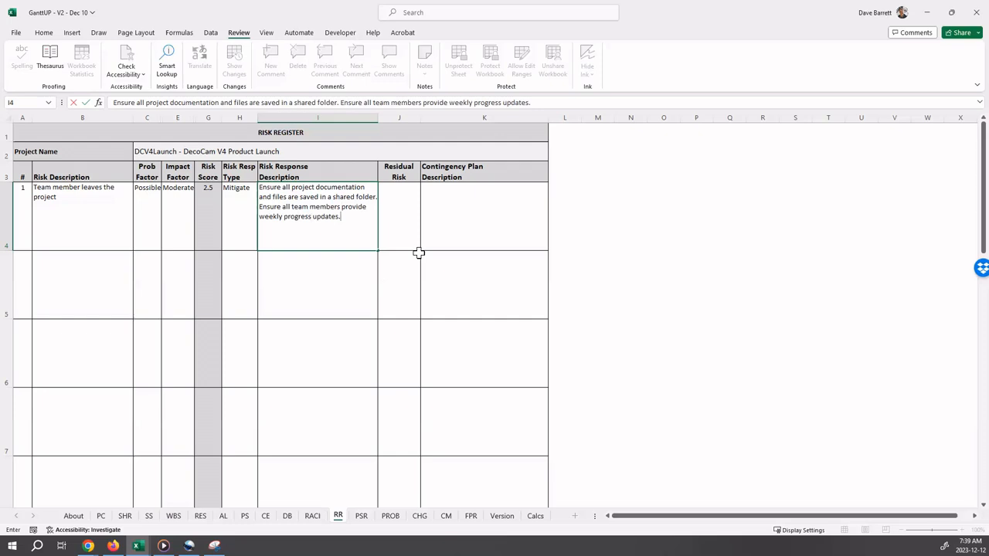
key("Tab")
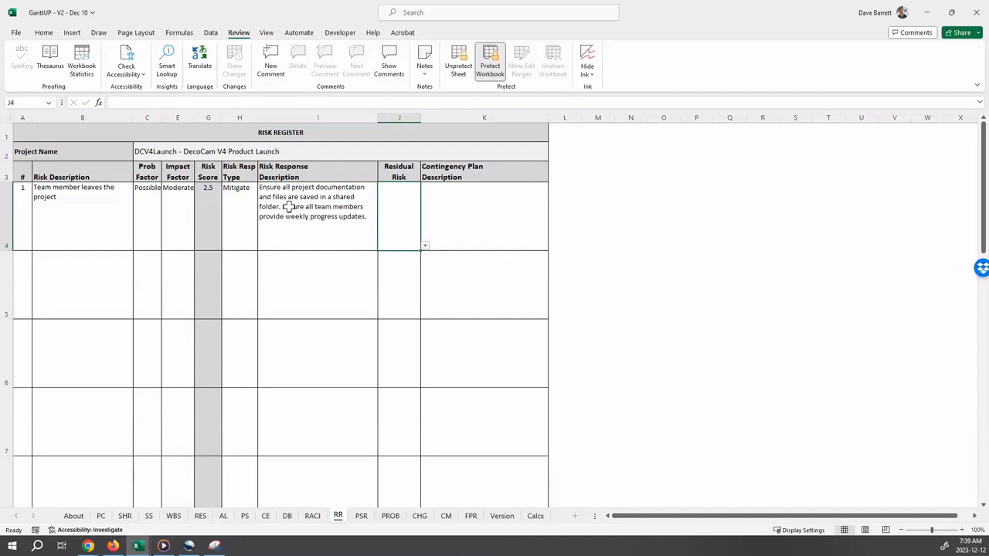
Step: Set residual risk to Reduced and begin the contingency plan with "Reassign work to other teams. Work with the Resource Manager to replace the missing team member ASAP."
left_click(425, 250)
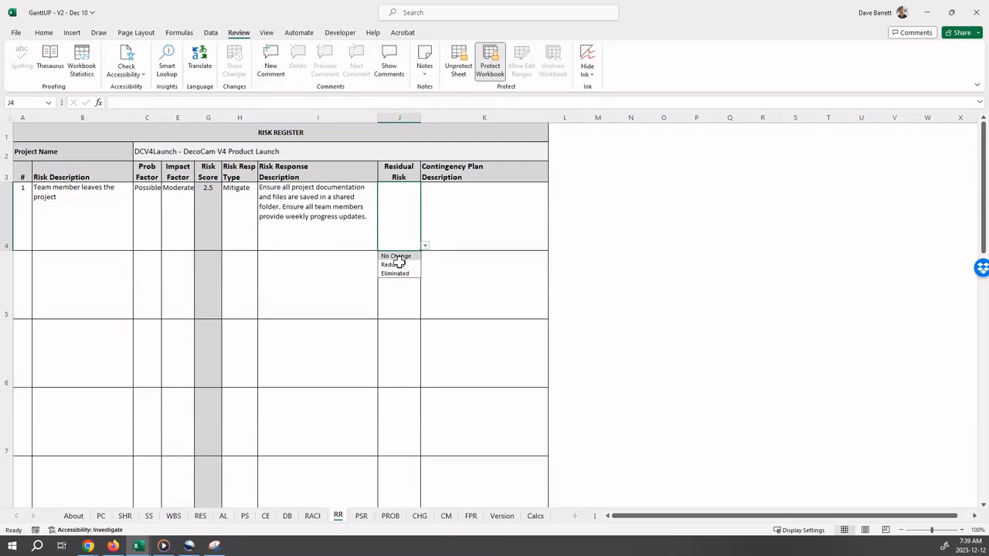
left_click(403, 265)
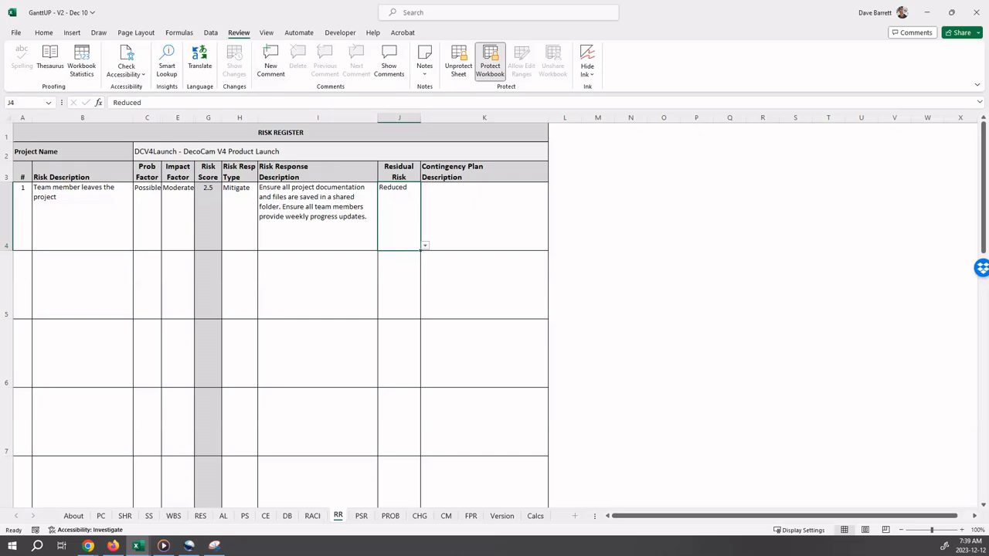
left_click(452, 207)
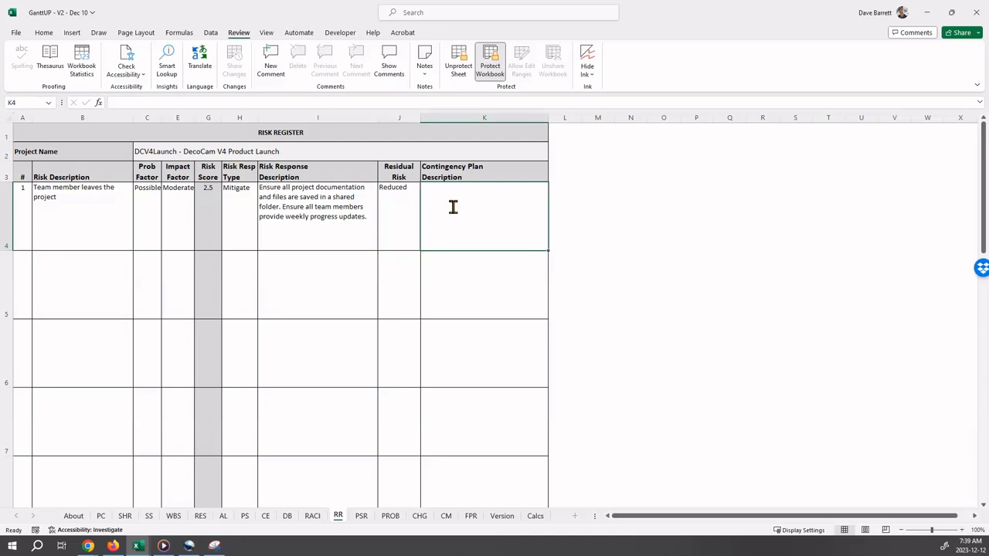
type("Reassign")
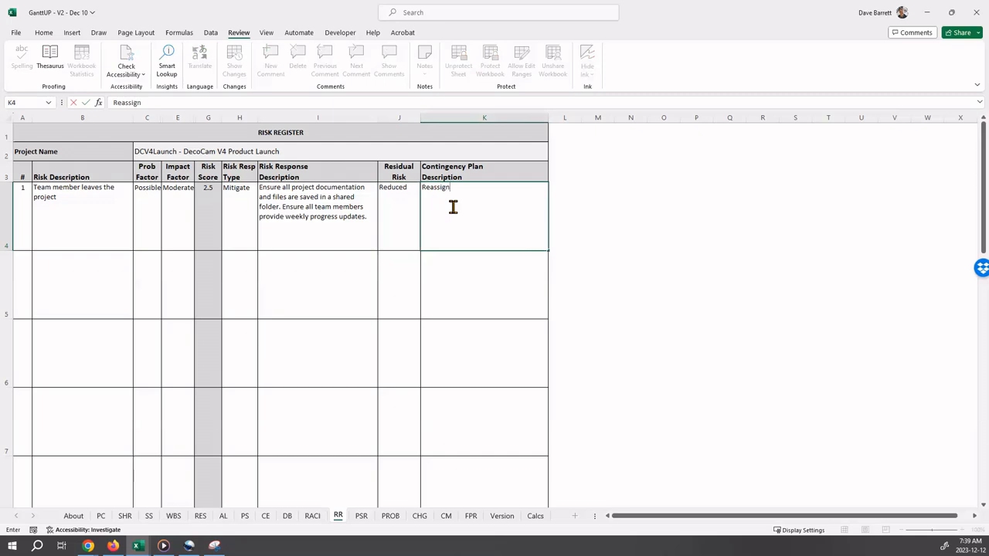
type(" work to other teams. W")
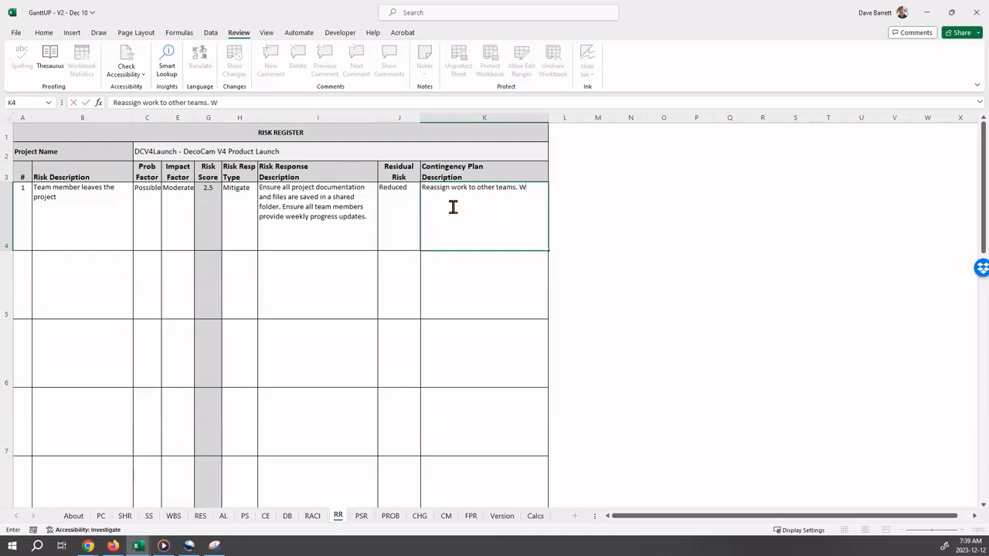
type("ork with the Resource Manage")
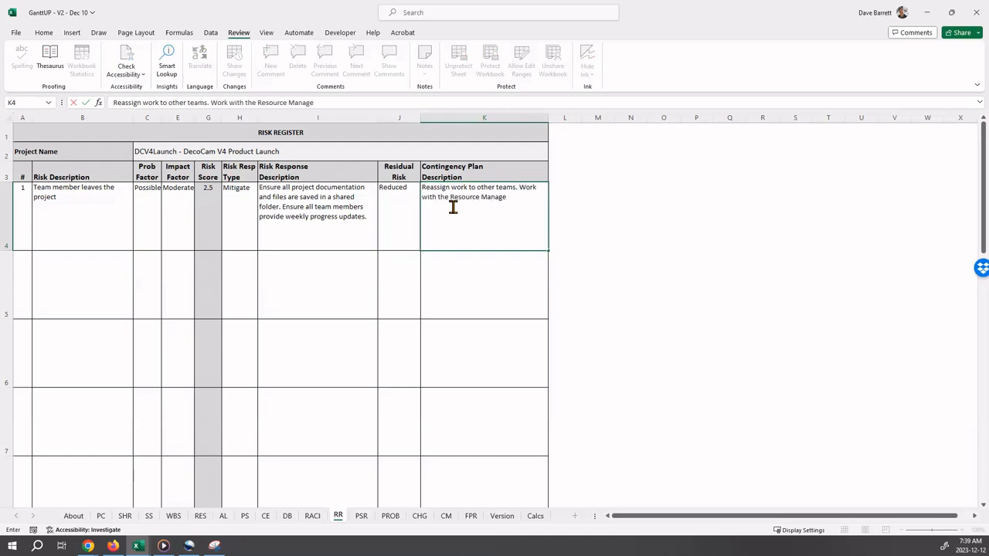
type("r to replace the missing")
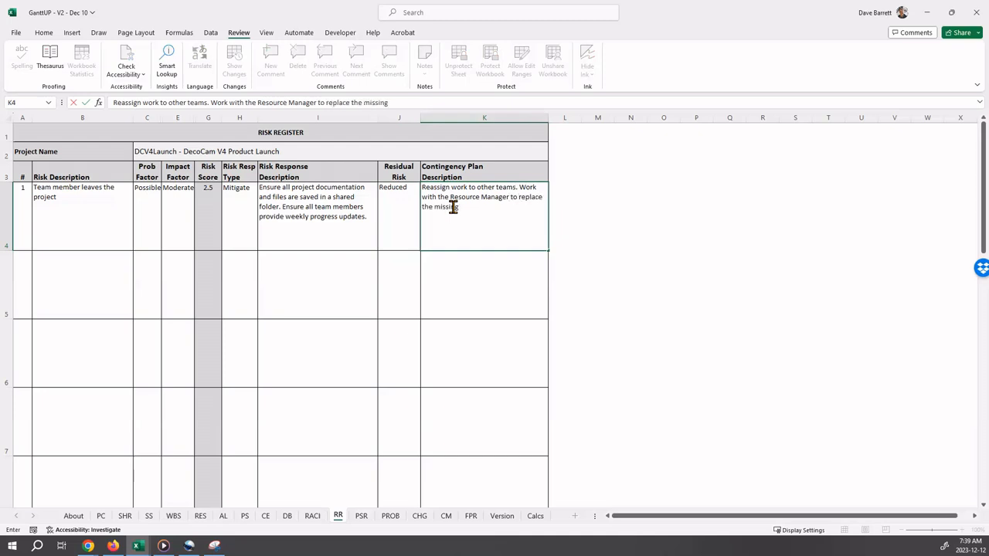
type(" team member ASAP.")
Step: Append to the contingency plan "This plan is triggered: a team member is absent for more than 3 consecutive days OR a team member resigns."
type("This plan is trig")
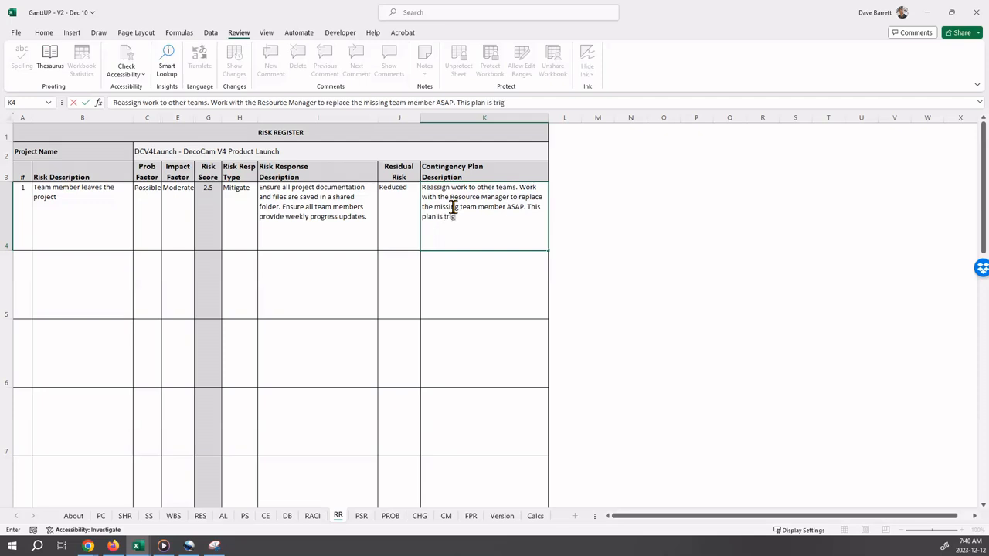
type("gered")
type(": a team member is absent for more th")
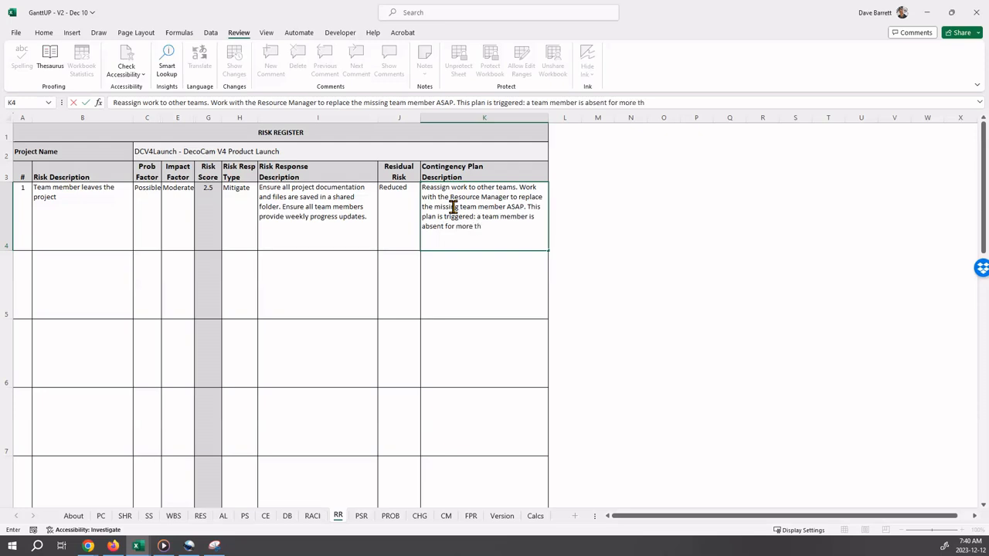
type("an 3 consecutive day")
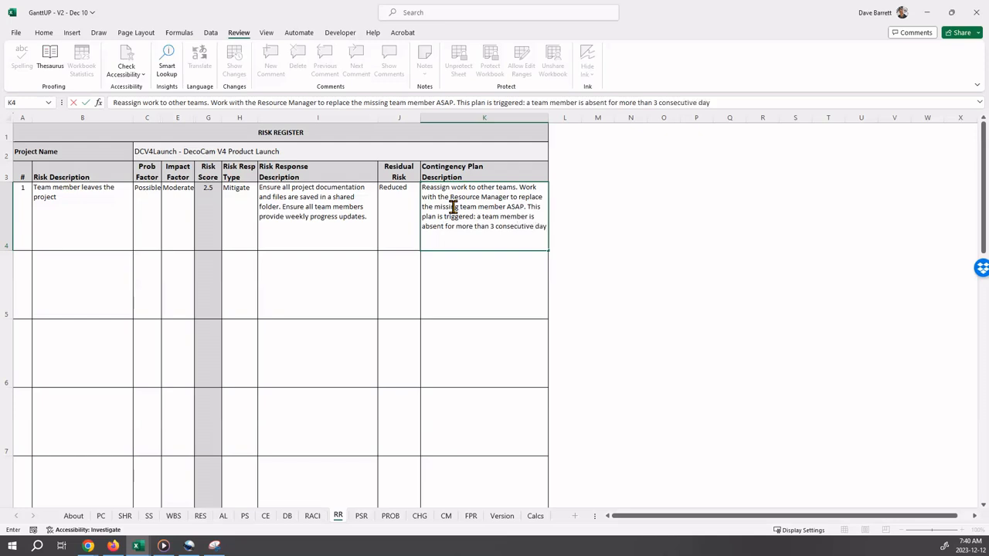
type("s OR a team member res")
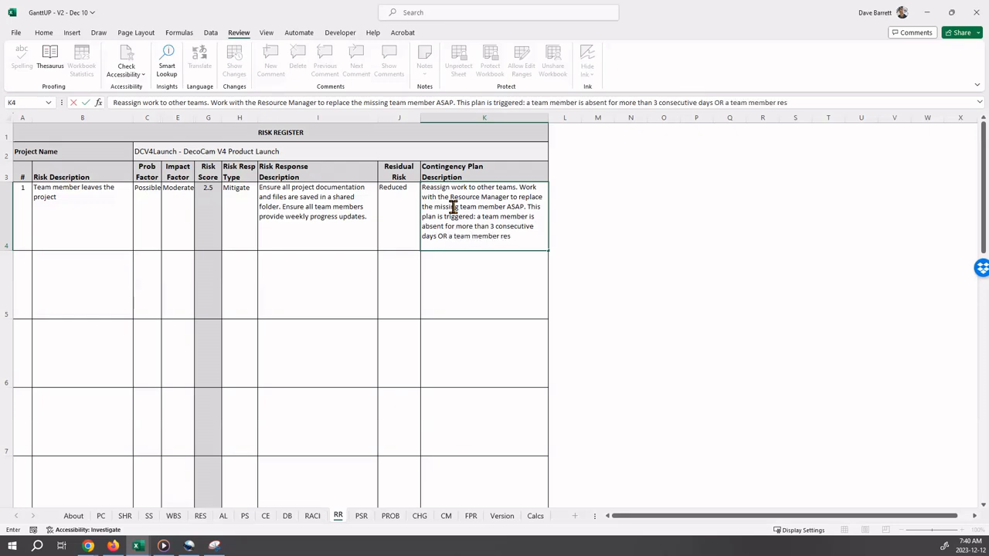
type("igns.")
Step: Correct "other teams" to "other team members" in the contingency plan of risk 1
type("member")
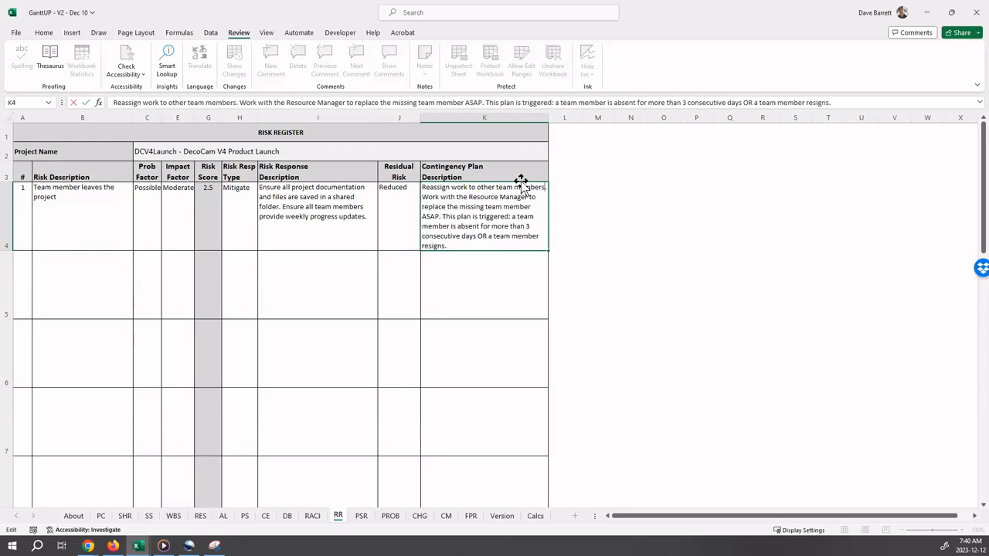
left_click(492, 227)
left_click(23, 278)
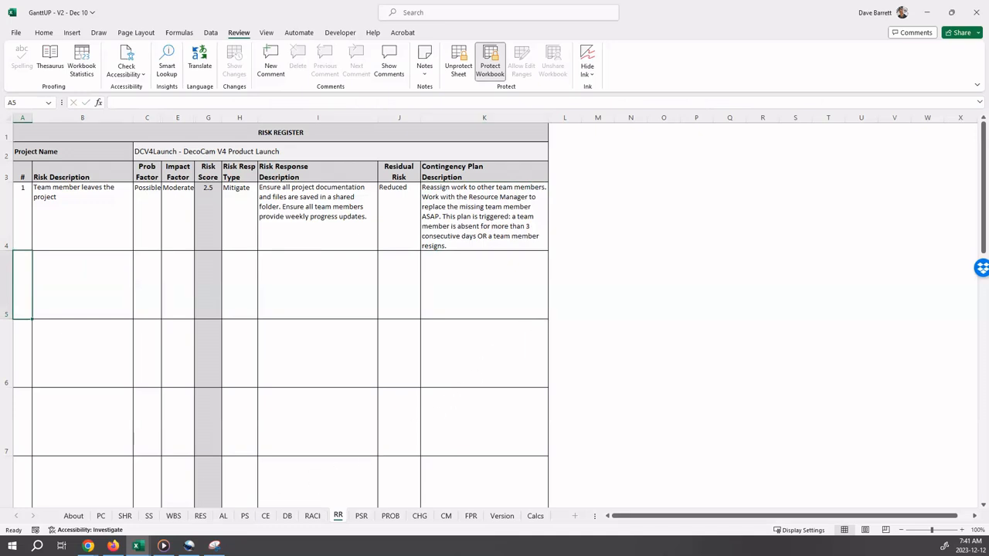
Step: Switch to the "GanttUP - V2 - DecoCam Example" workbook and examine the risks, responses and contingency plans in its completed risk register
left_click(137, 546)
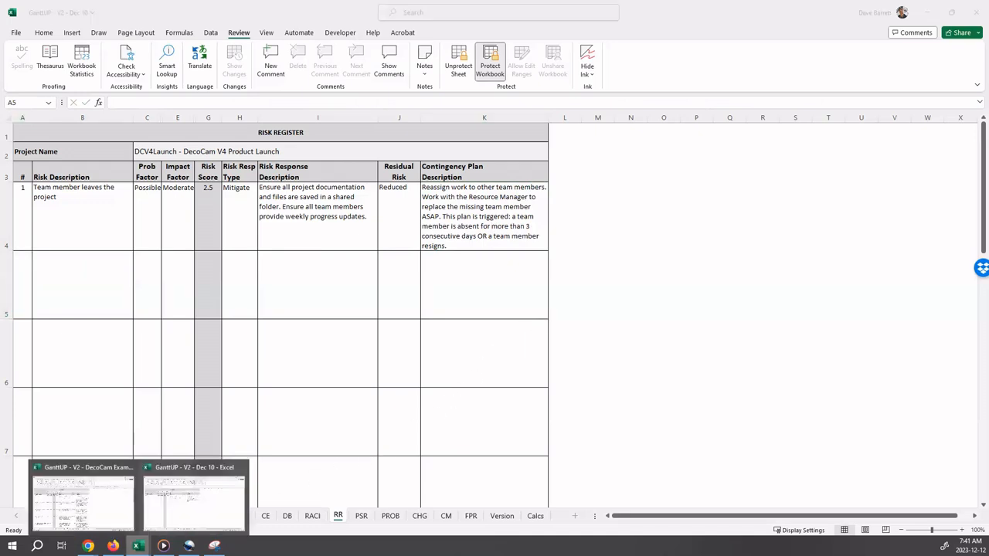
left_click(97, 510)
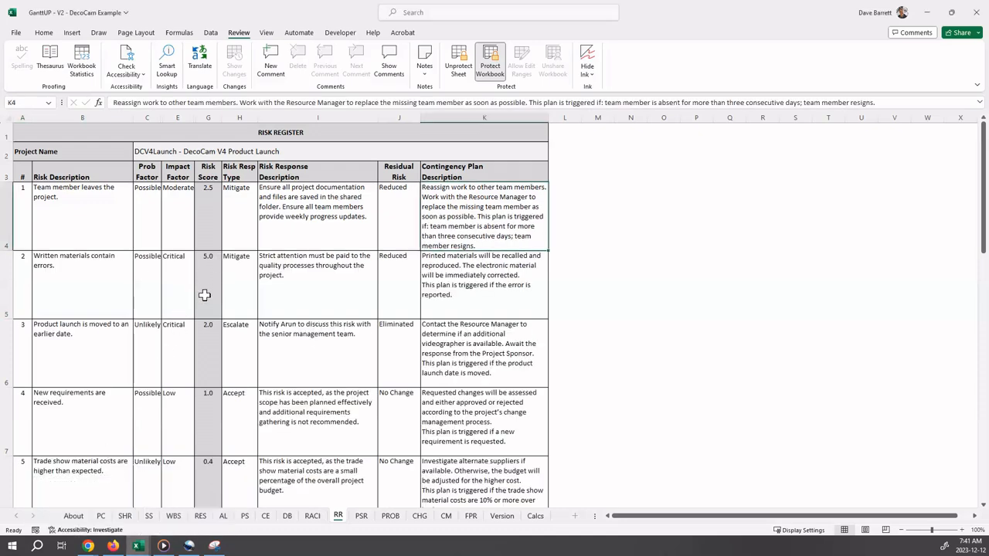
scroll(204, 294, "down", 2)
scroll(204, 301, "down", 3)
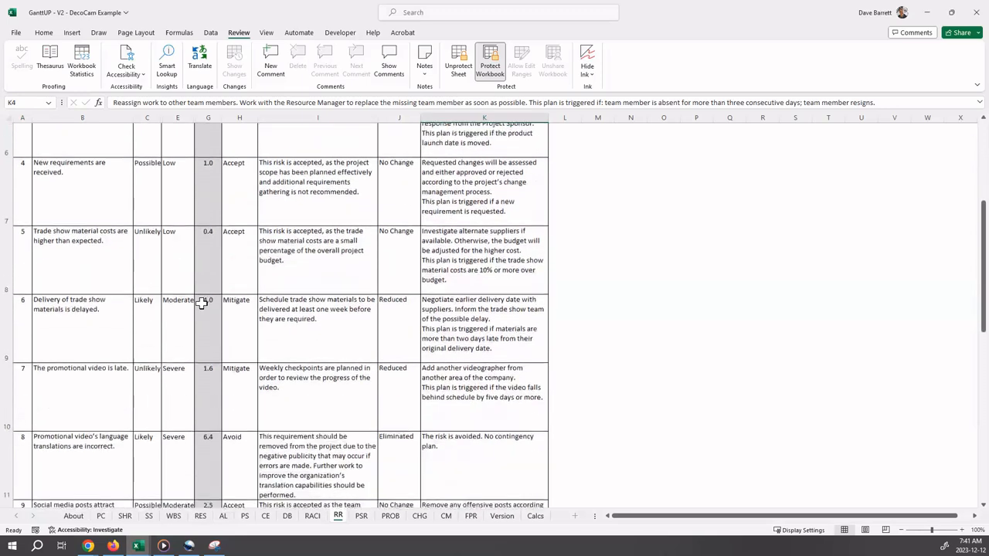
scroll(200, 306, "down", 3)
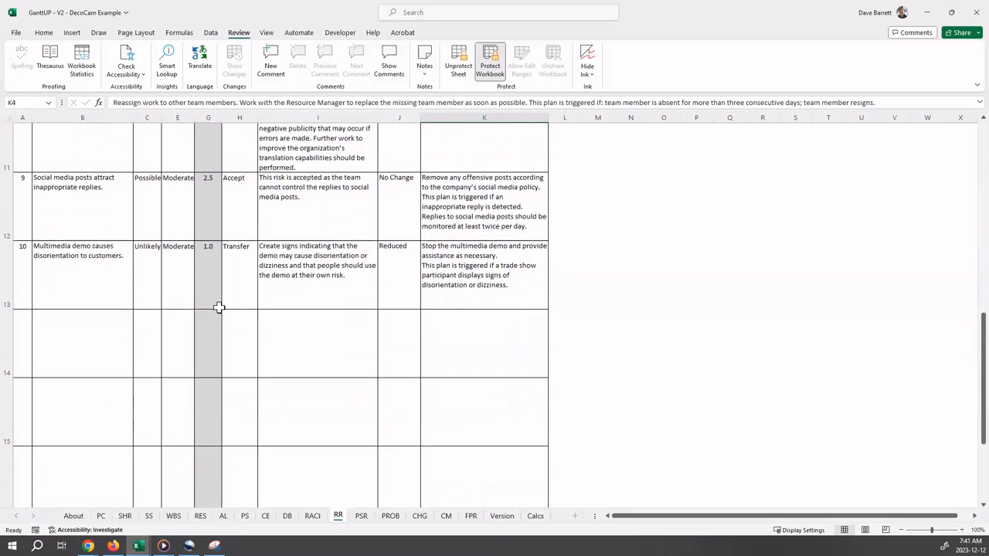
scroll(209, 309, "up", 5)
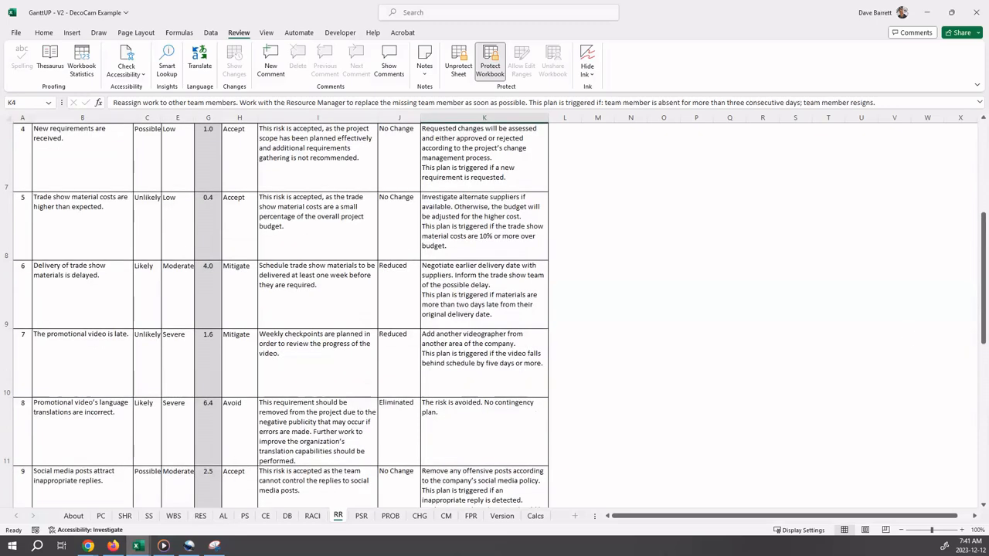
scroll(415, 320, "down", 1)
scroll(415, 320, "up", 2)
scroll(416, 322, "up", 2)
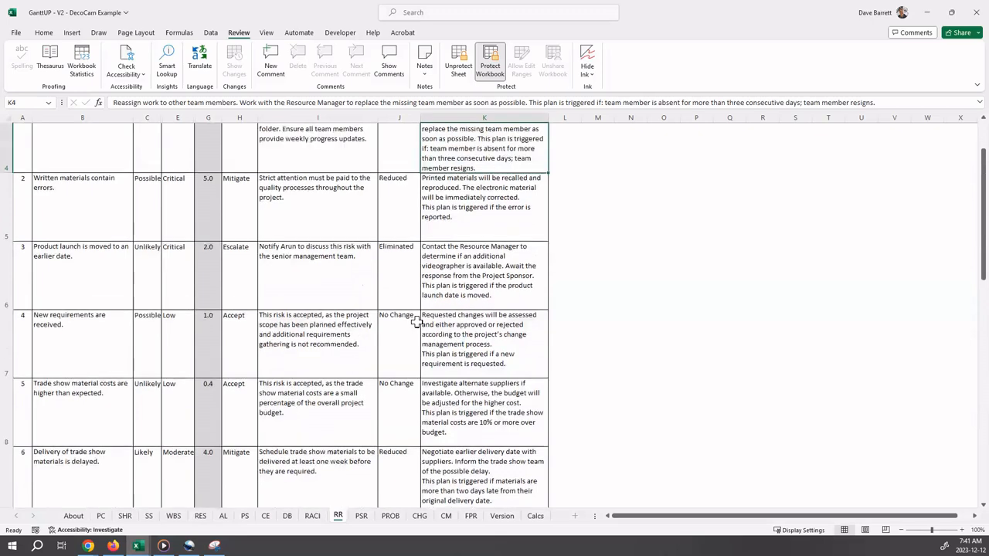